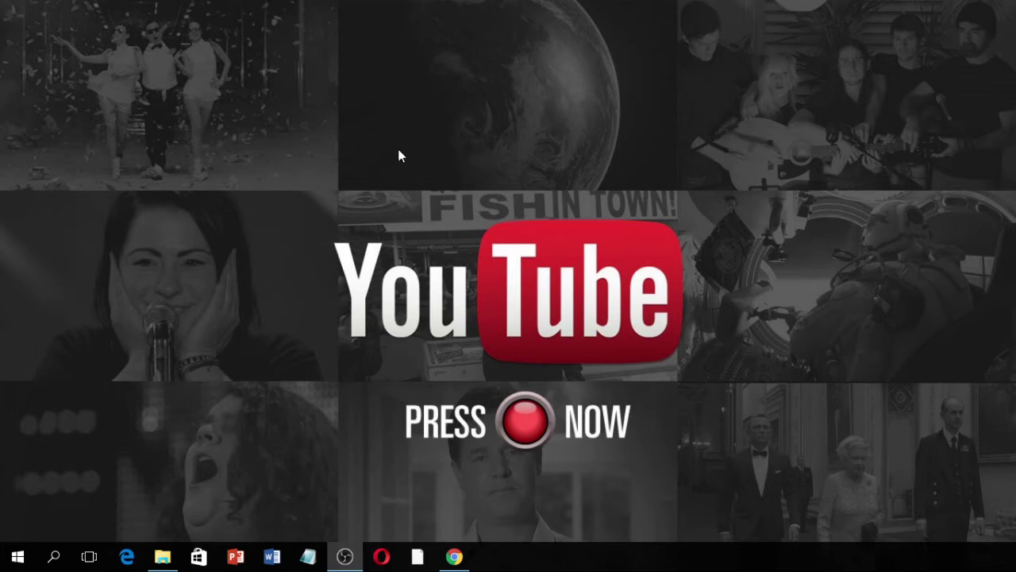
- Open Display settings from the desktop menu and select monitor 2
right_click(413, 171)
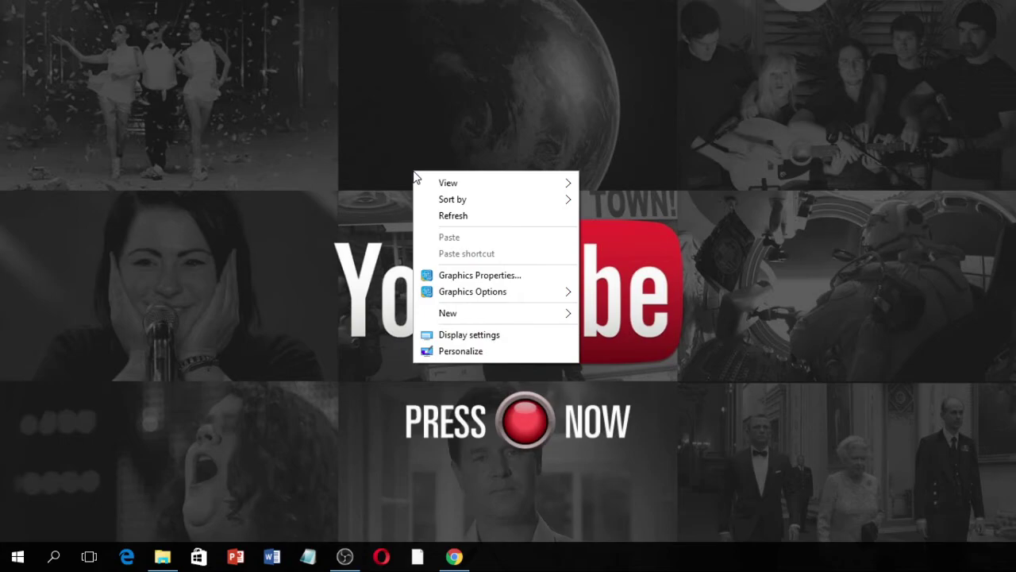
left_click(461, 334)
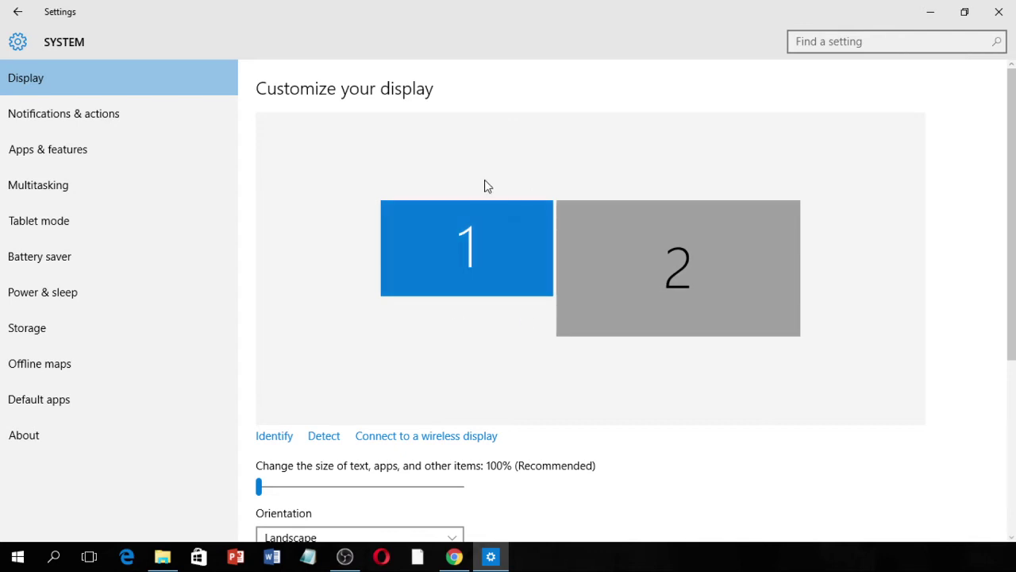
left_click(680, 275)
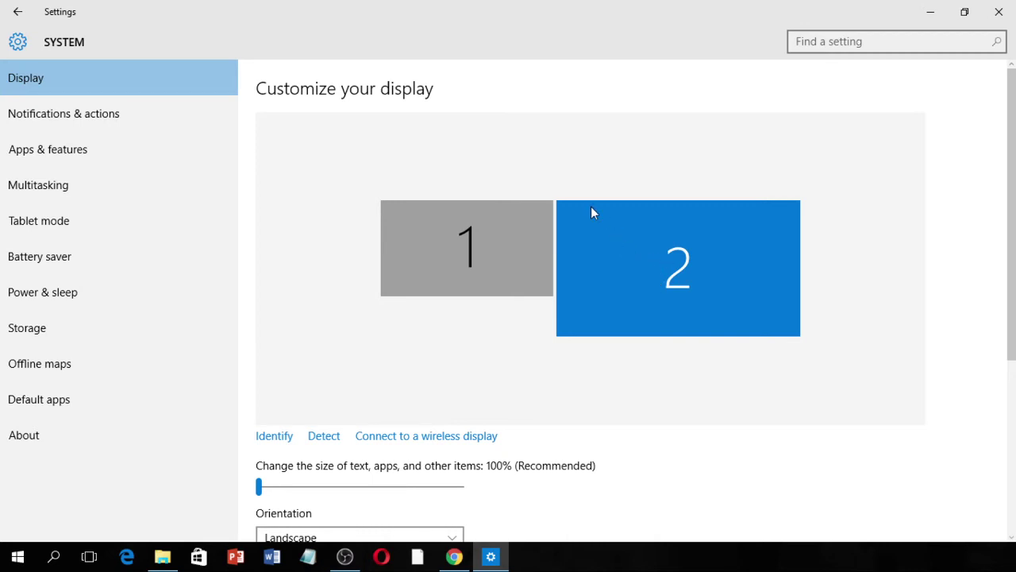
- Switch the selection between monitors 1 and 2, finishing on monitor 2
left_click(493, 233)
left_click(626, 246)
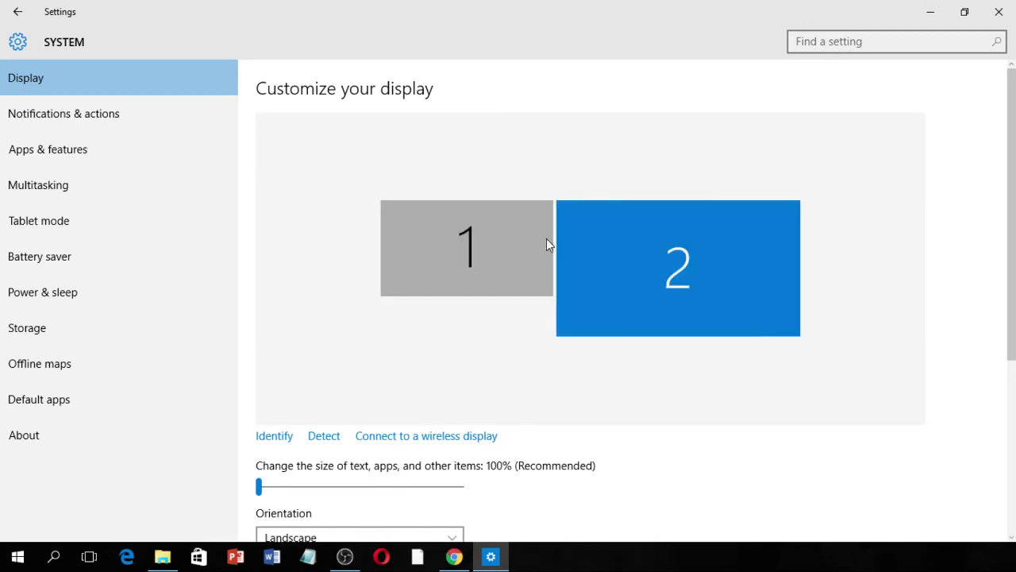
left_click(538, 239)
left_click(587, 247)
left_click(549, 235)
left_click(605, 241)
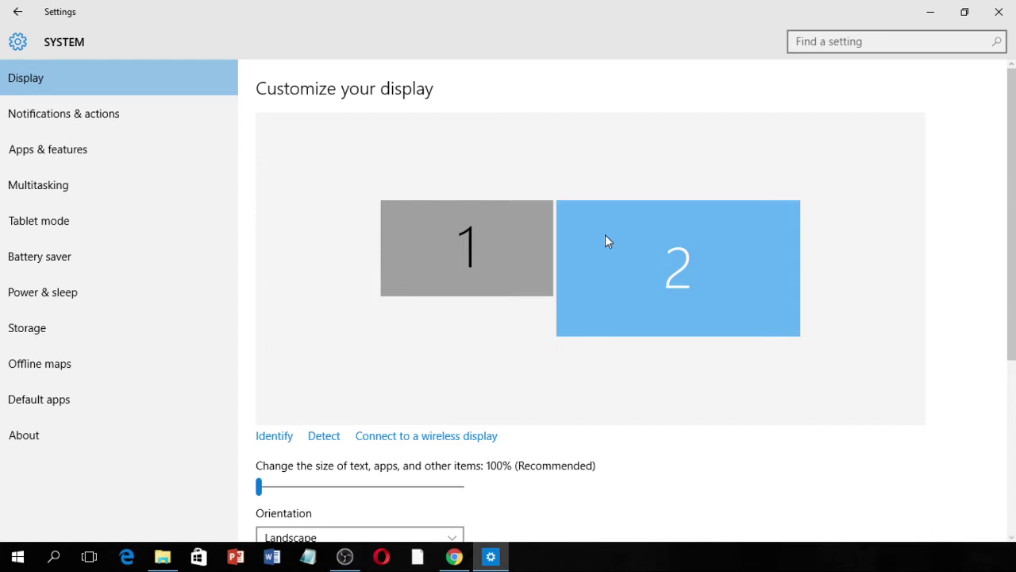
left_click(487, 232)
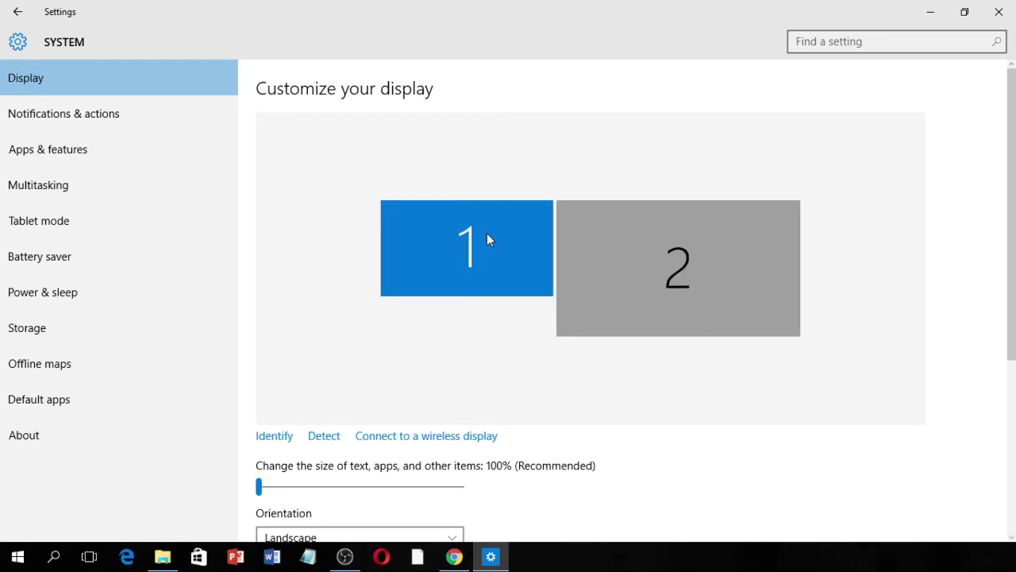
left_click(634, 261)
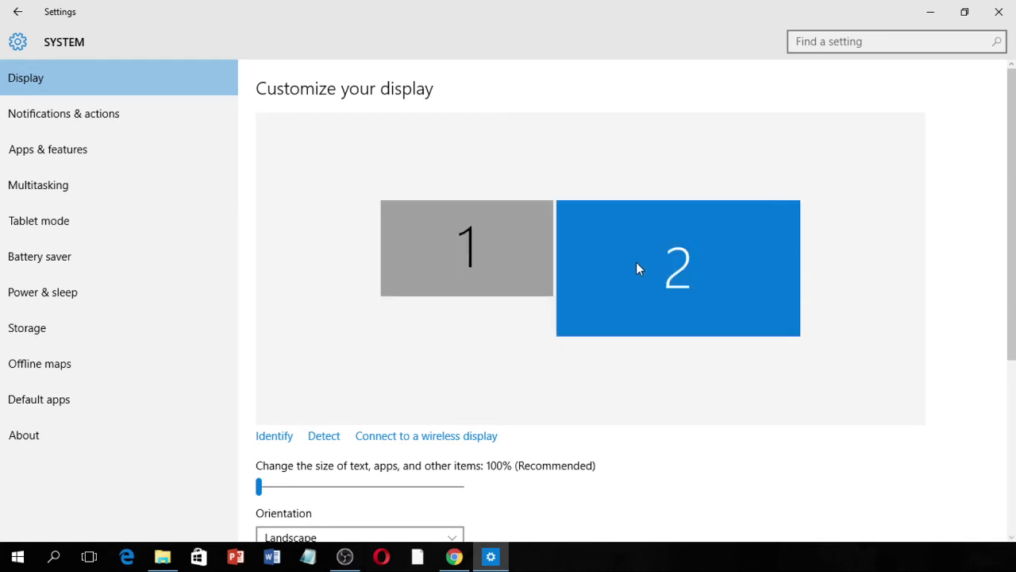
- Set Multiple displays to Extend these displays
scroll(501, 254, "down", 3)
scroll(477, 285, "down", 3)
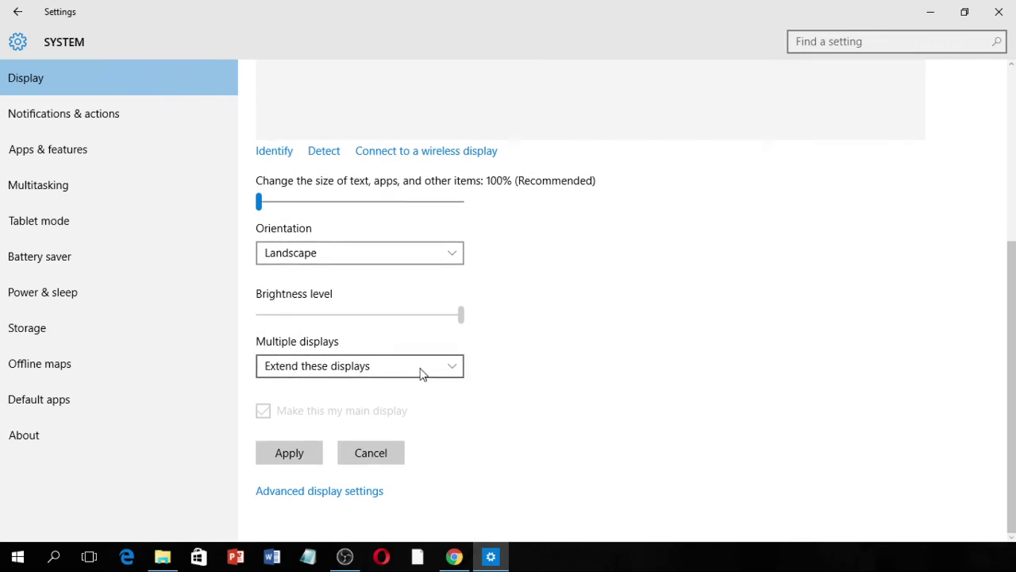
left_click(299, 369)
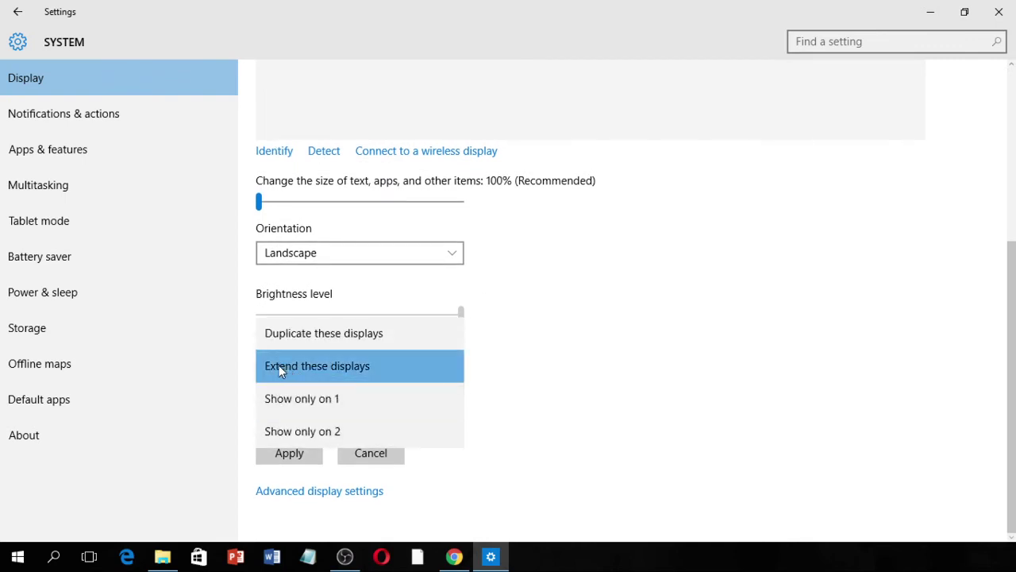
left_click(422, 369)
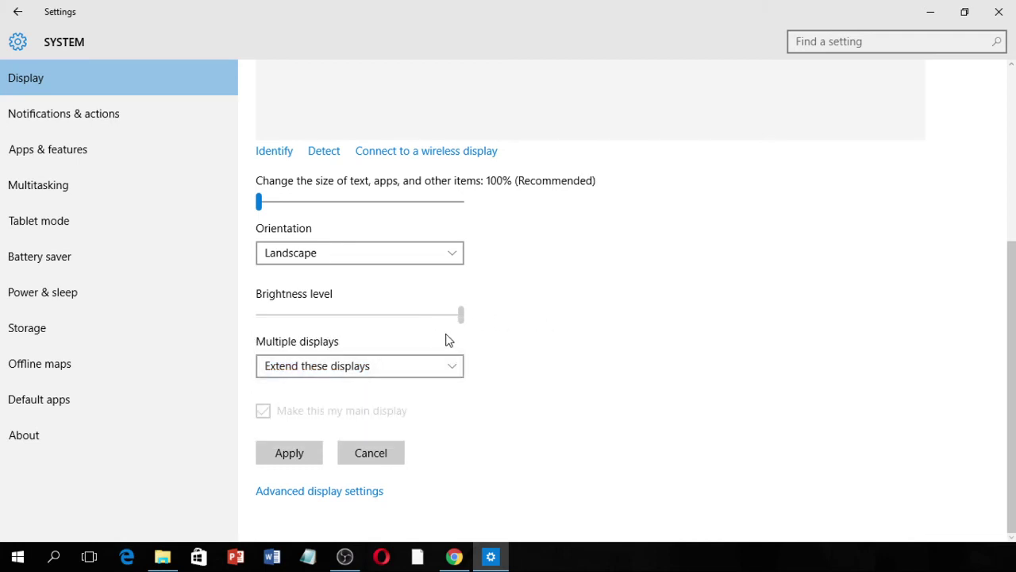
- Select monitor 2 and mark it as the main display
scroll(481, 326, "up", 3)
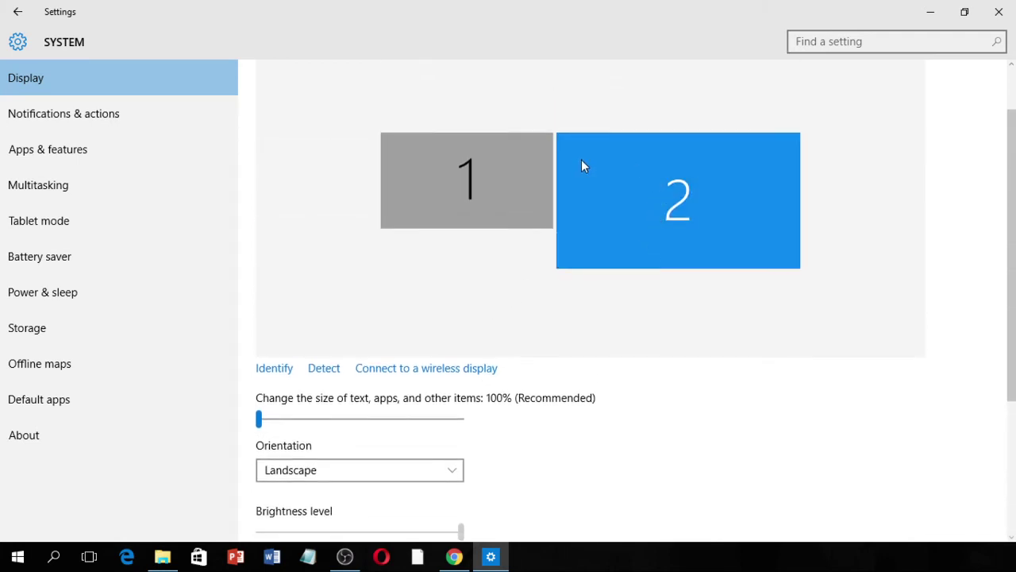
left_click(639, 179)
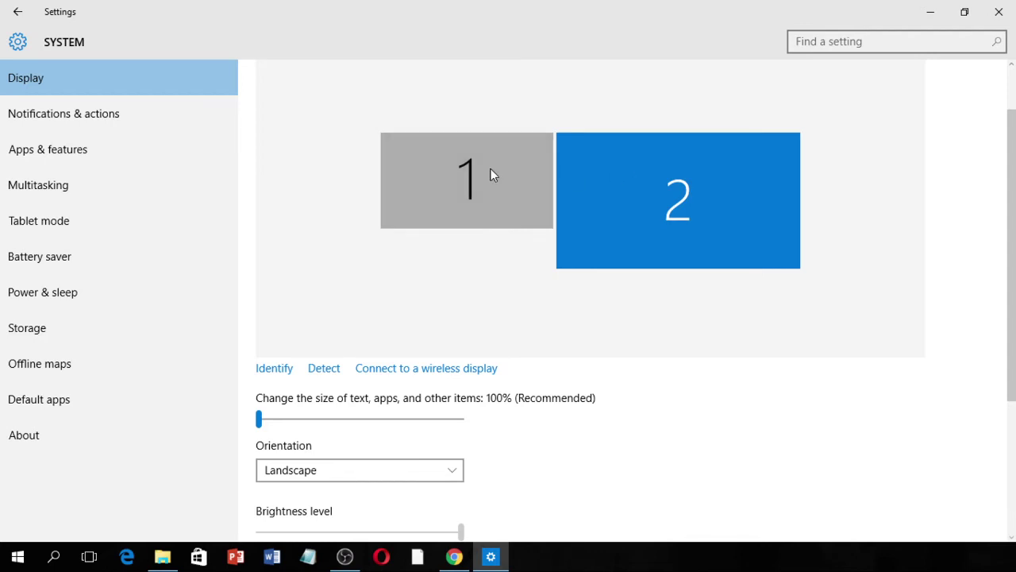
left_click(674, 186)
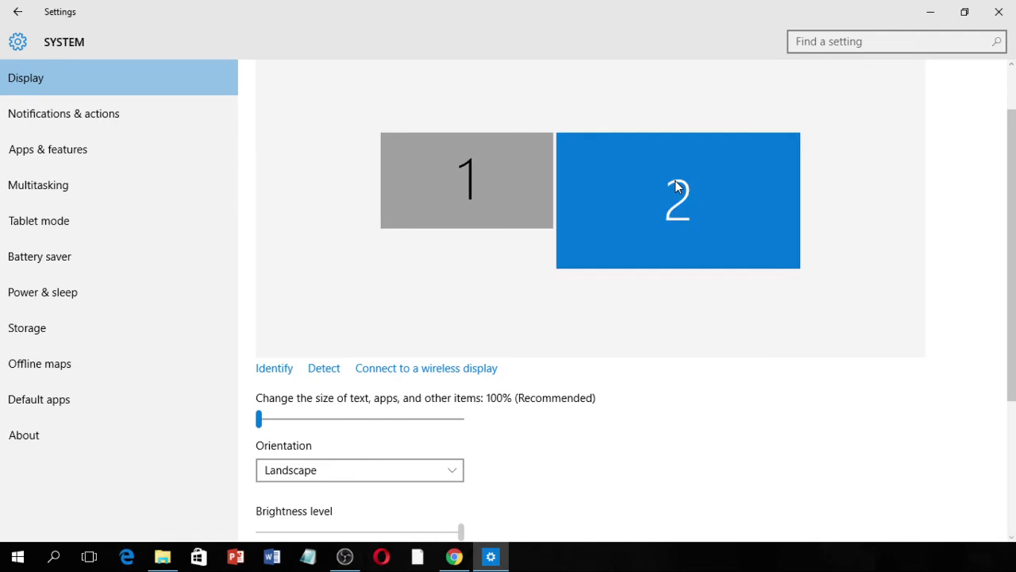
scroll(665, 171, "down", 3)
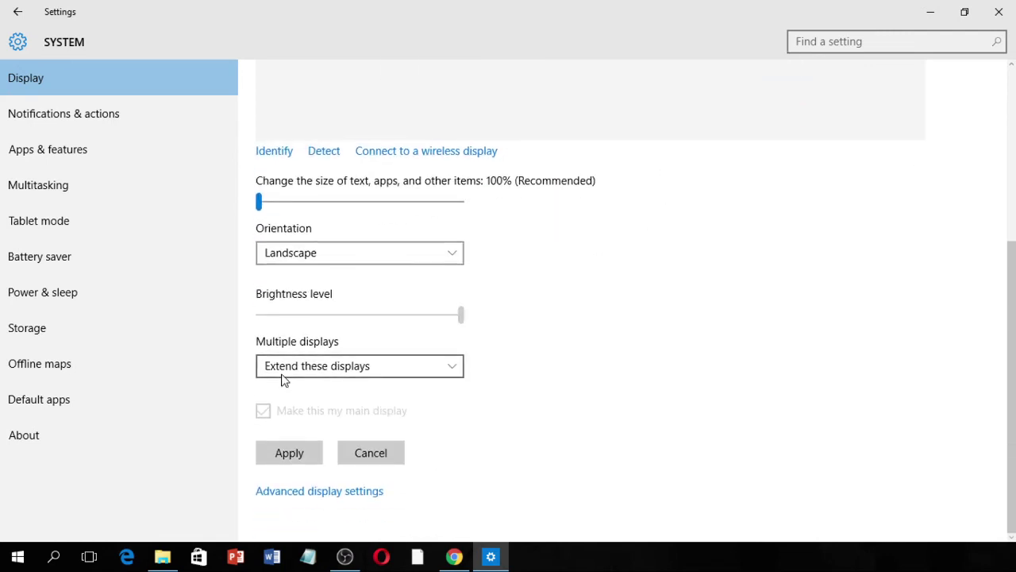
left_click(266, 413)
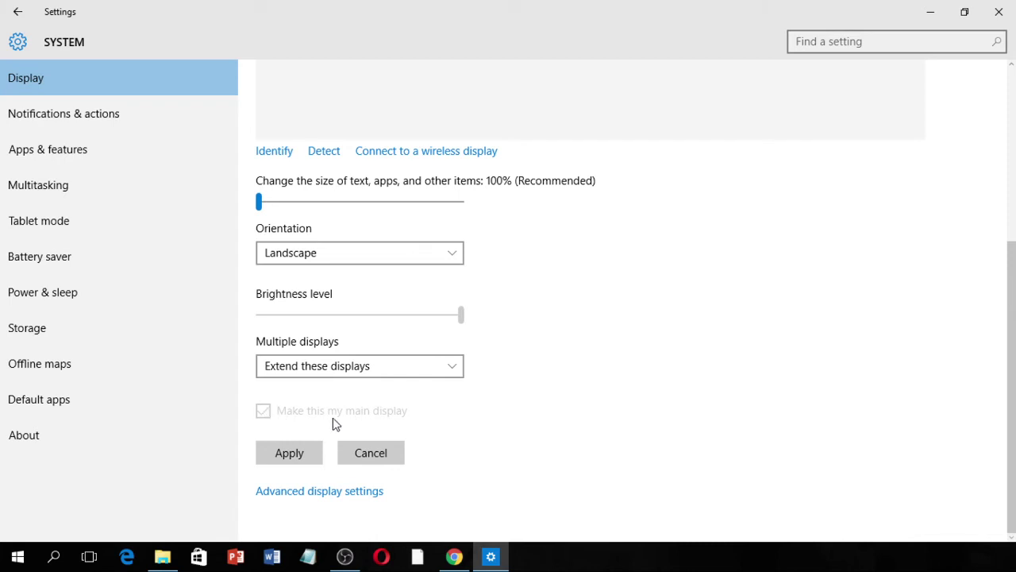
- Select monitor 1, tick Make this my main display, and return to the diagram
scroll(680, 370, "up", 4)
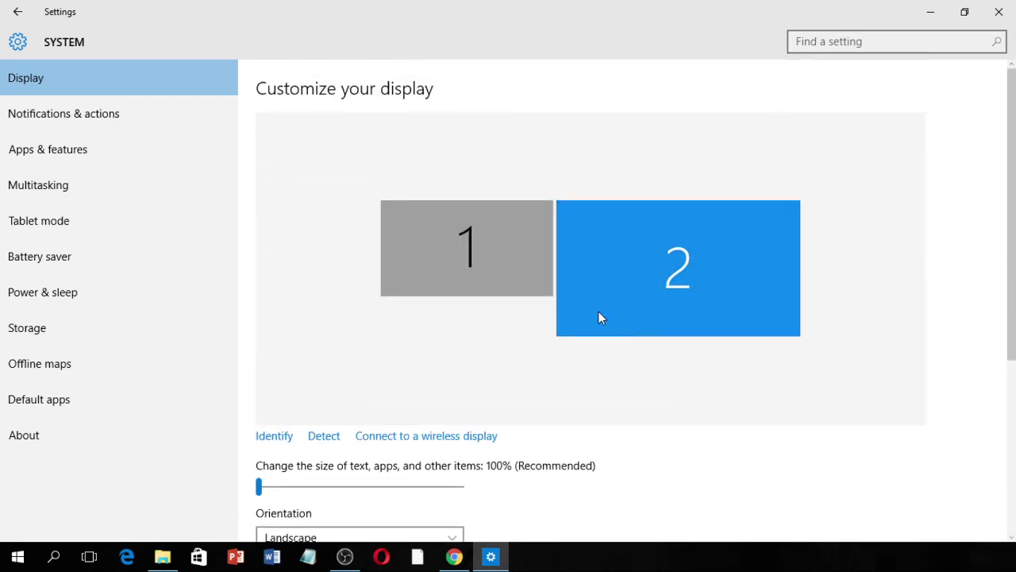
left_click(455, 254)
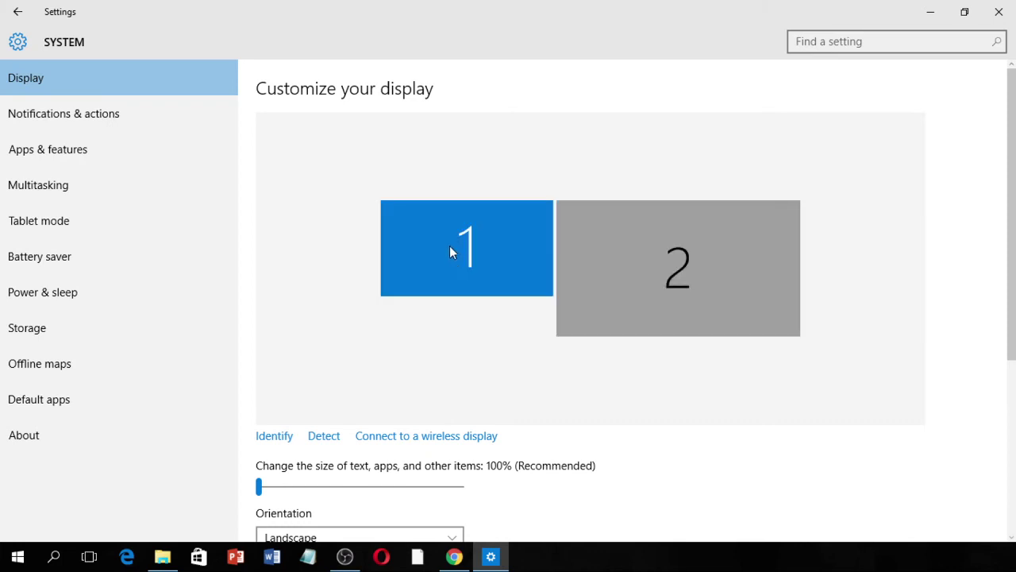
scroll(478, 246, "down", 2)
scroll(435, 303, "down", 3)
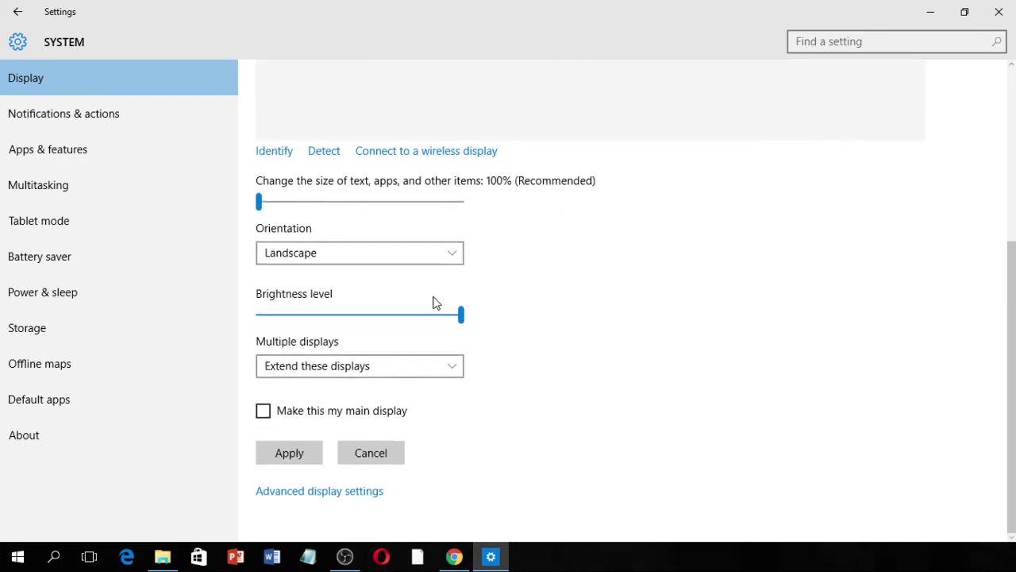
left_click(282, 412)
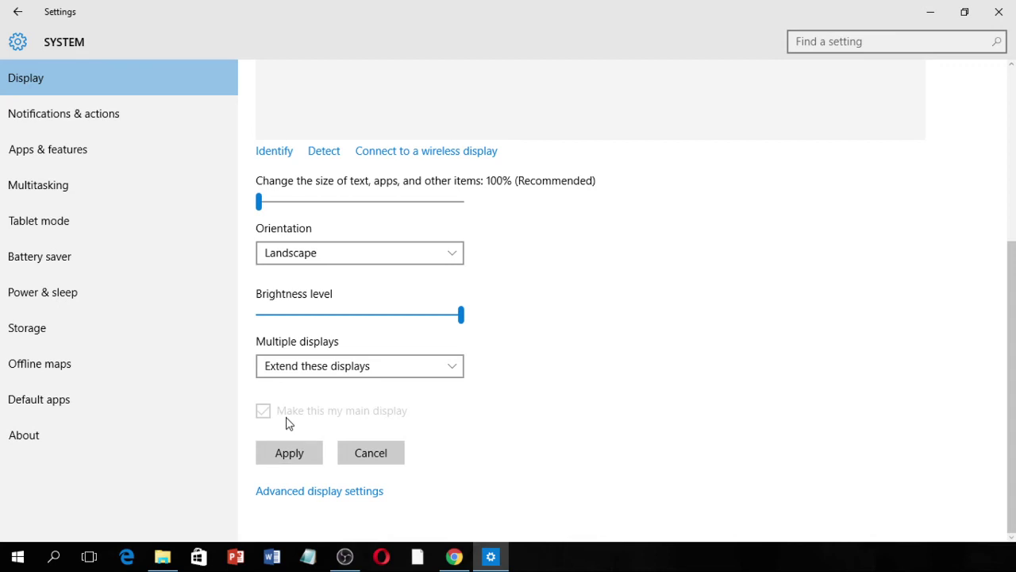
scroll(600, 345, "up", 4)
scroll(555, 334, "down", 2)
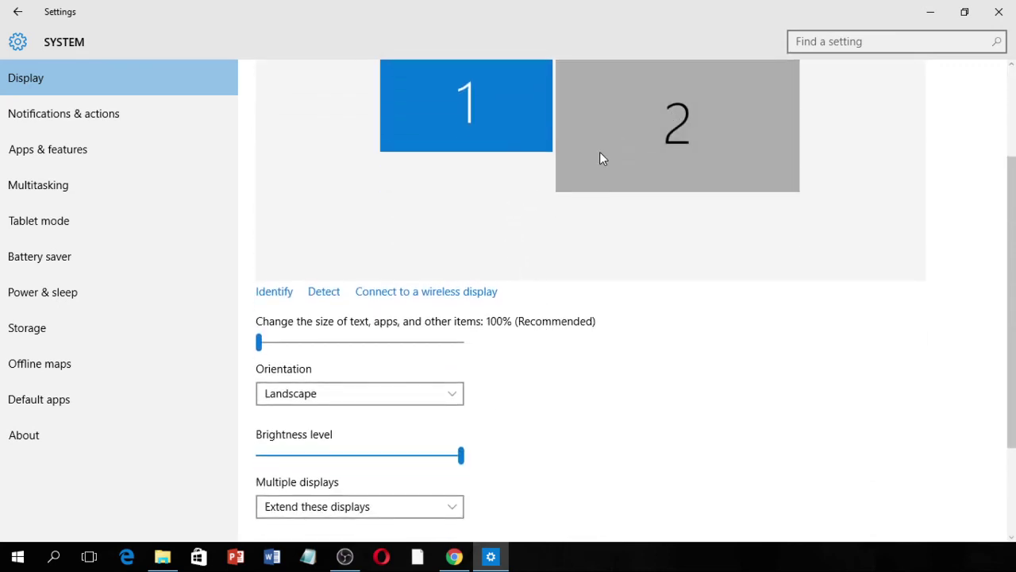
scroll(501, 208, "up", 2)
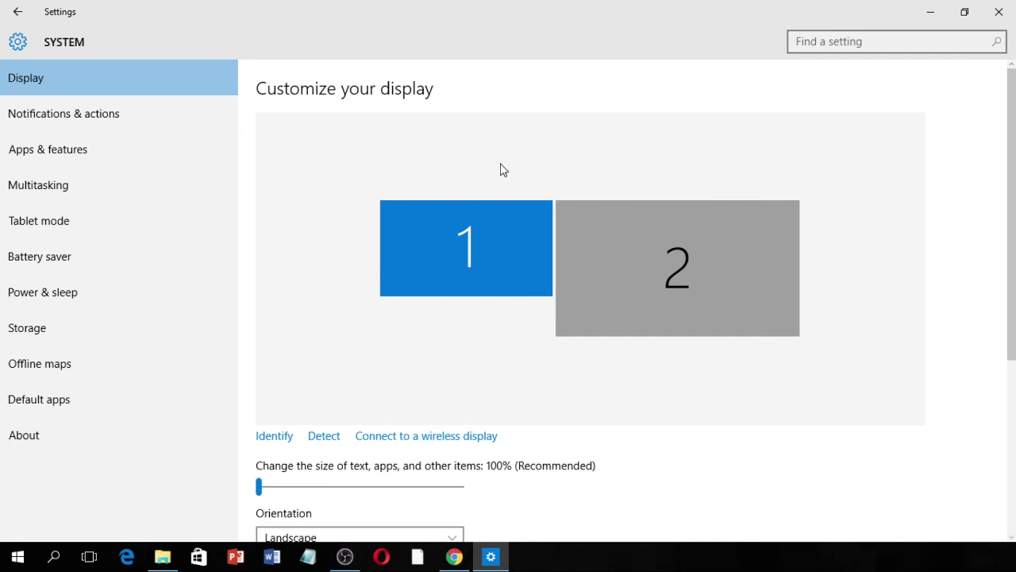
- Select monitor 2 in the display arrangement
scroll(500, 168, "down", 5)
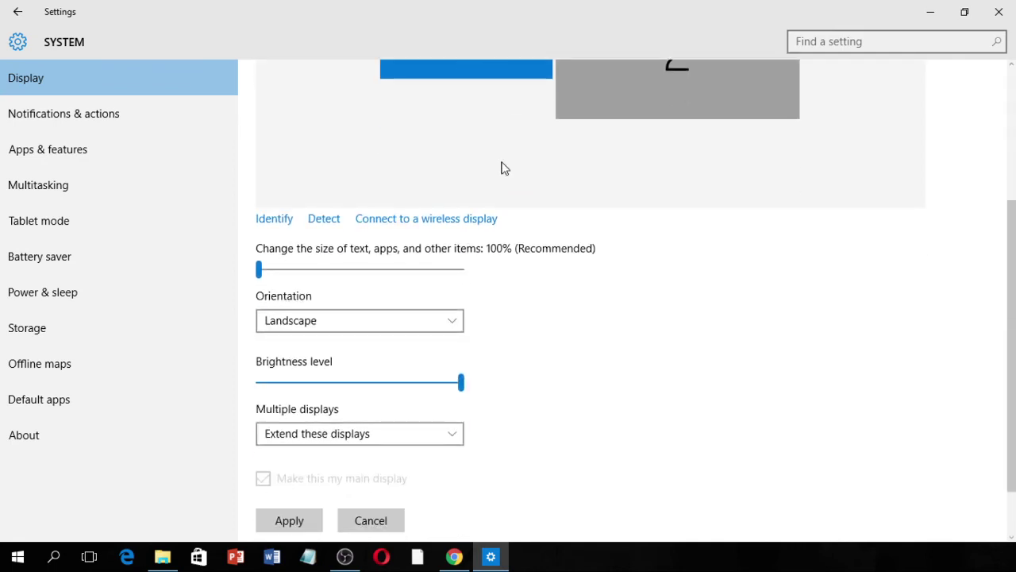
scroll(500, 169, "down", 2)
scroll(505, 179, "up", 5)
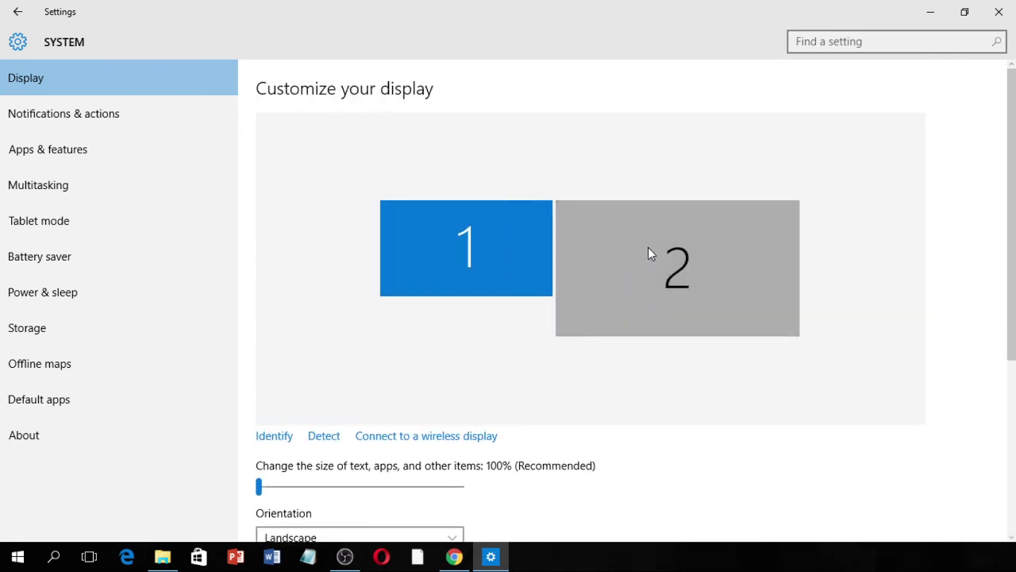
left_click(635, 256)
- Check that Multiple displays stays on Extend these displays for monitor 2
scroll(635, 255, "down", 2)
scroll(653, 235, "up", 2)
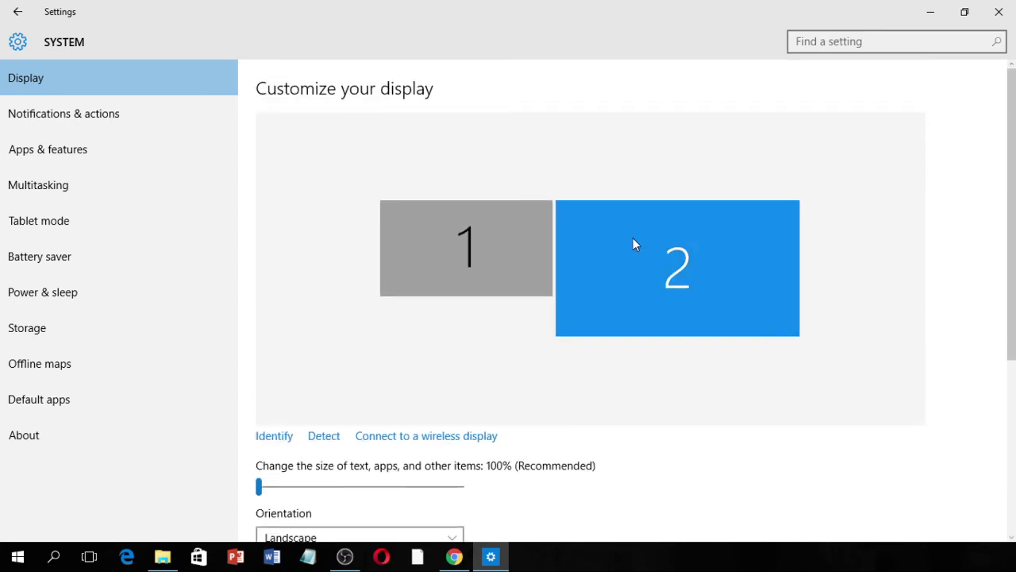
scroll(469, 236, "down", 2)
scroll(435, 224, "down", 3)
scroll(381, 313, "down", 2)
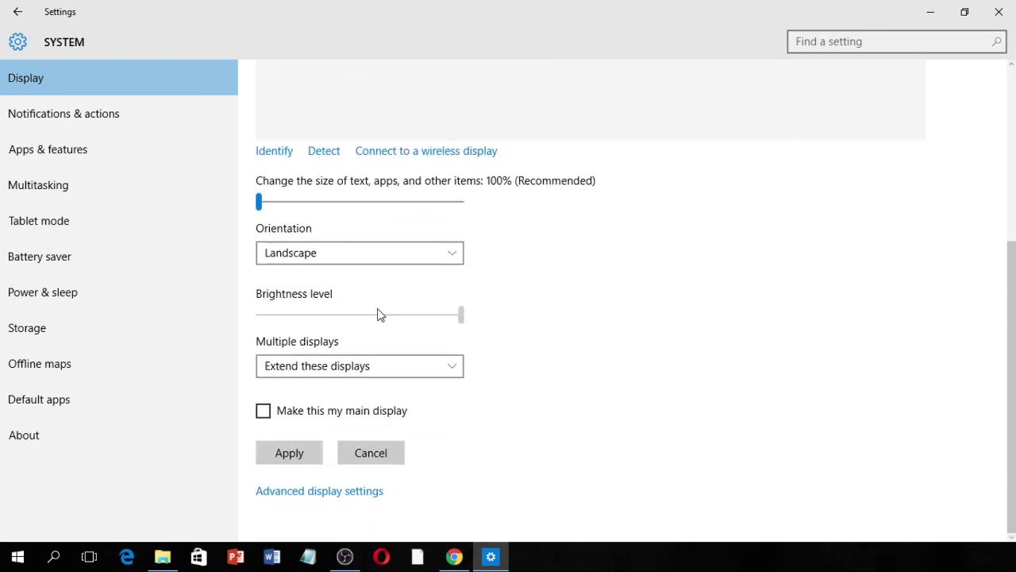
left_click(307, 375)
left_click(536, 347)
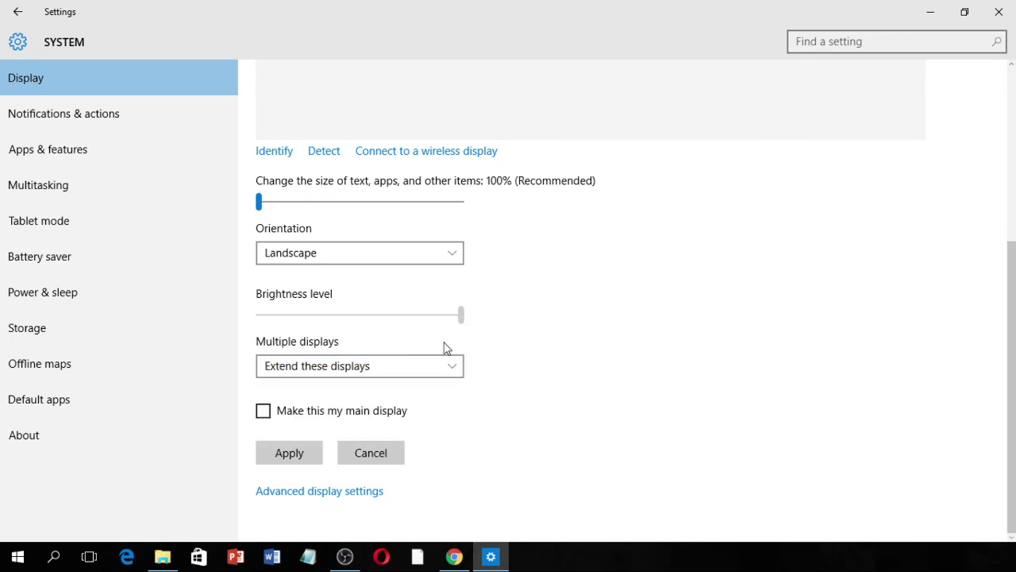